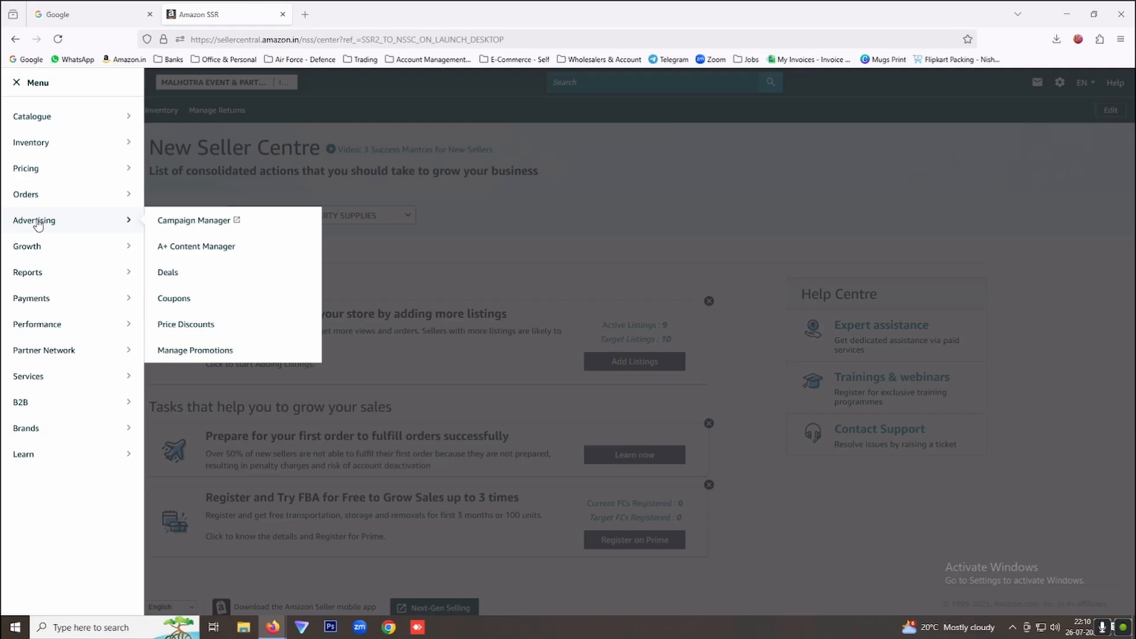
mouse_move(47, 120)
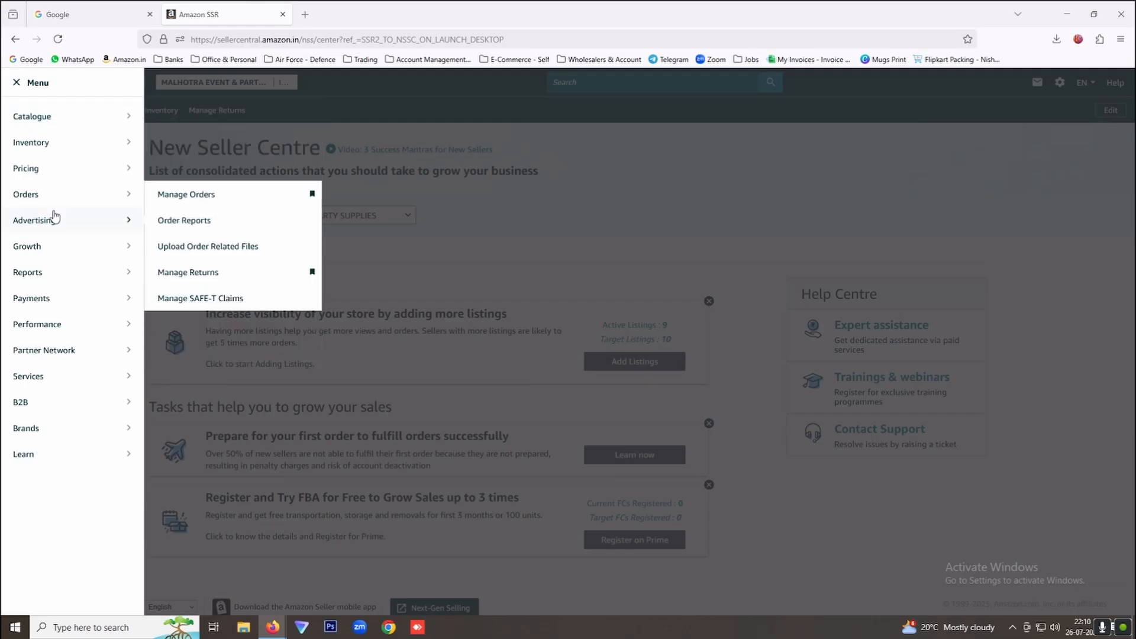
mouse_move(54, 218)
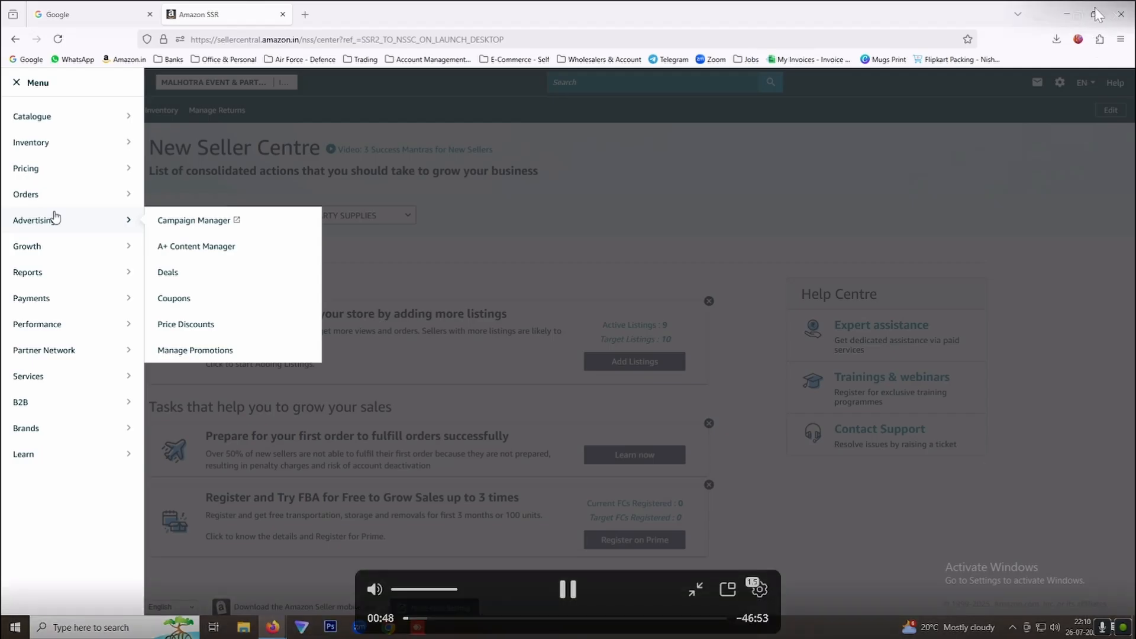
Check the system sound volume outside the full-screen video player and return the player to full screen.
left_click(1077, 21)
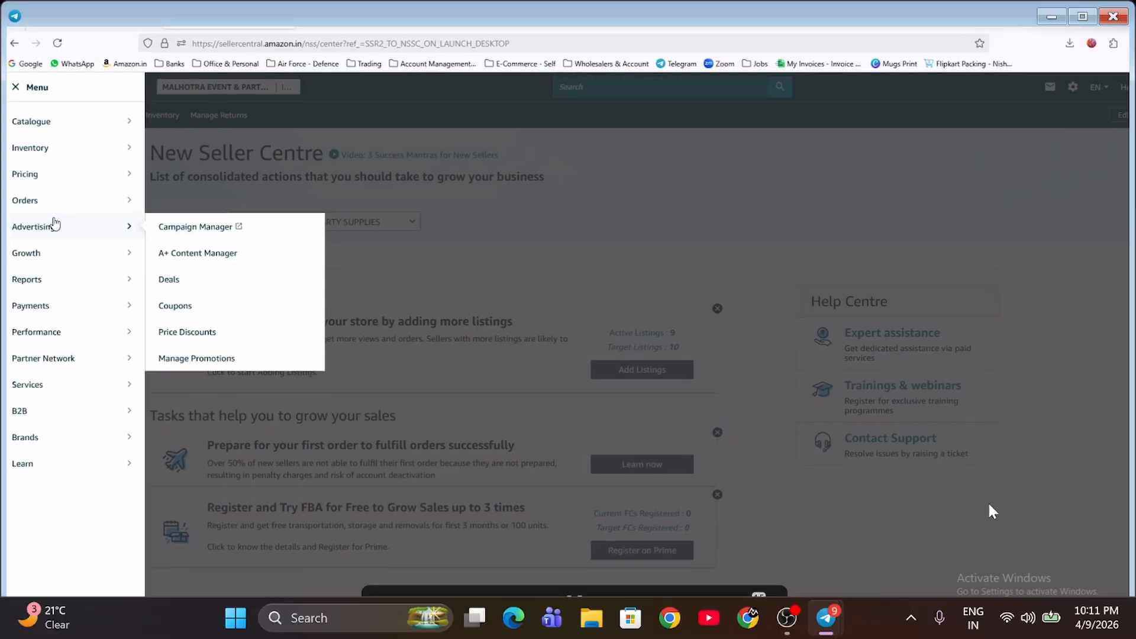
left_click(1029, 621)
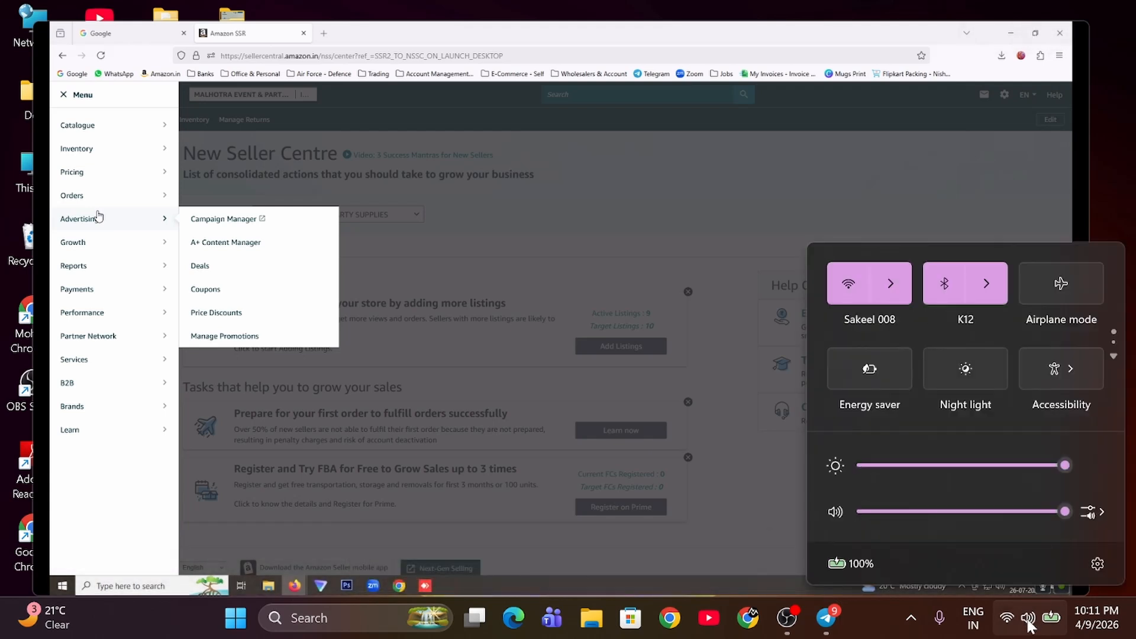
left_click(1029, 621)
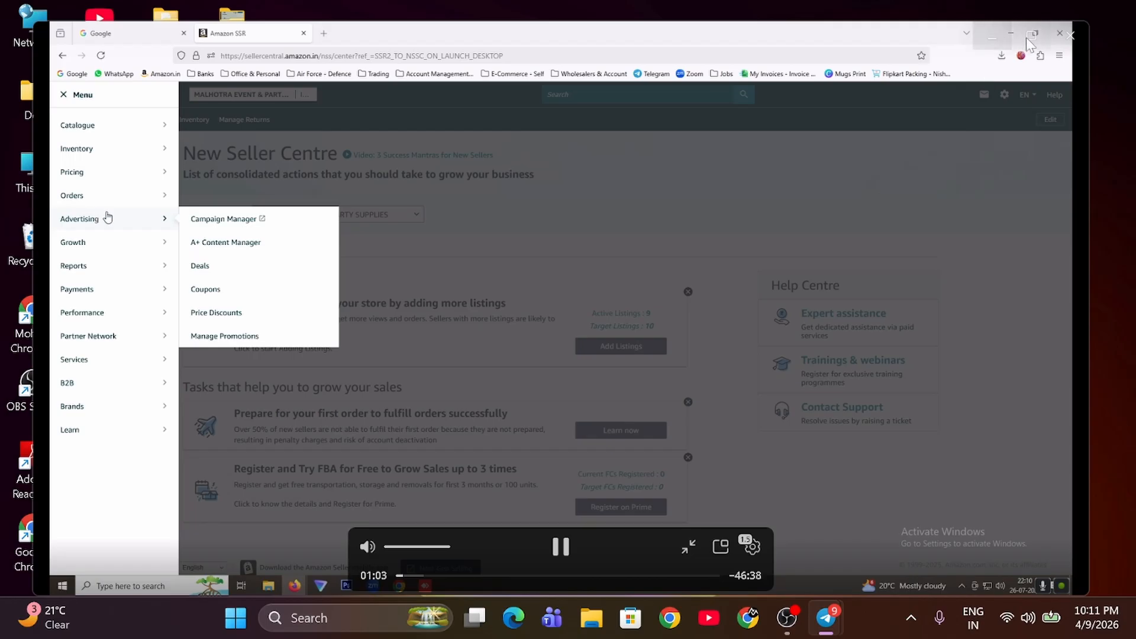
left_click(1041, 22)
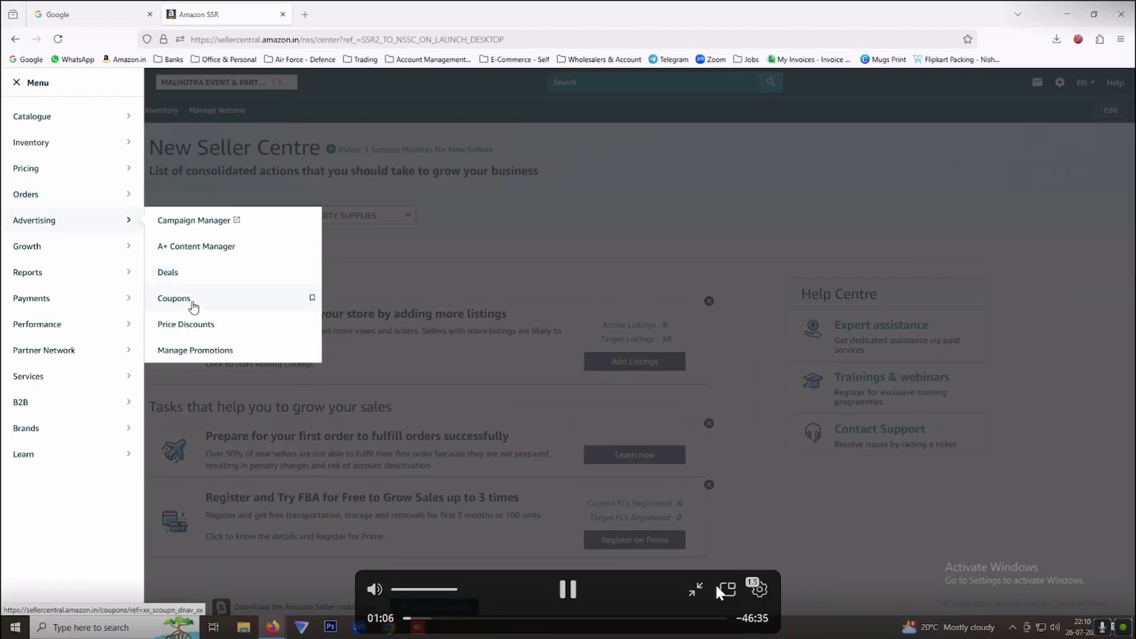
left_click(759, 589)
left_click(842, 525)
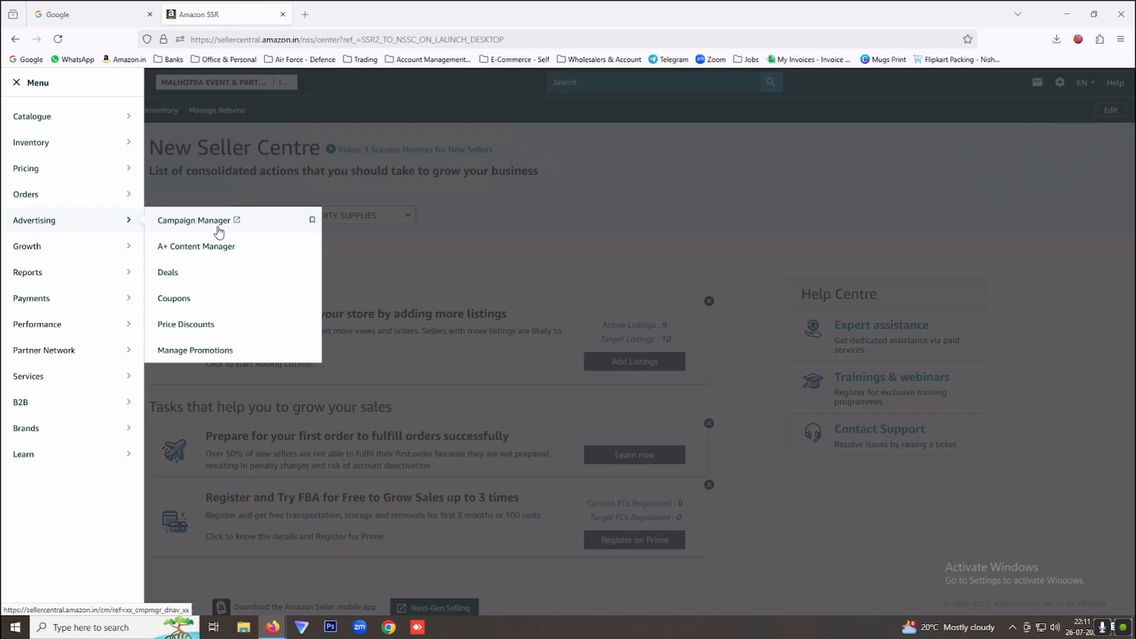
Open A+ Content Manager, postpone the feedback survey and check the approval stage of the content named gg.
left_click(205, 249)
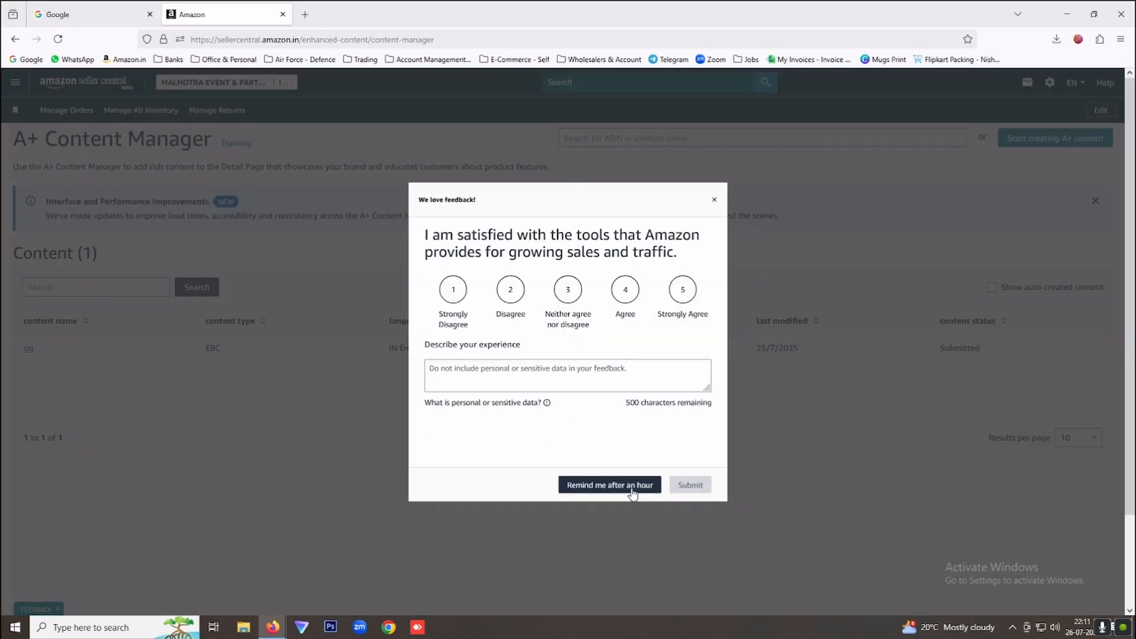
left_click(579, 484)
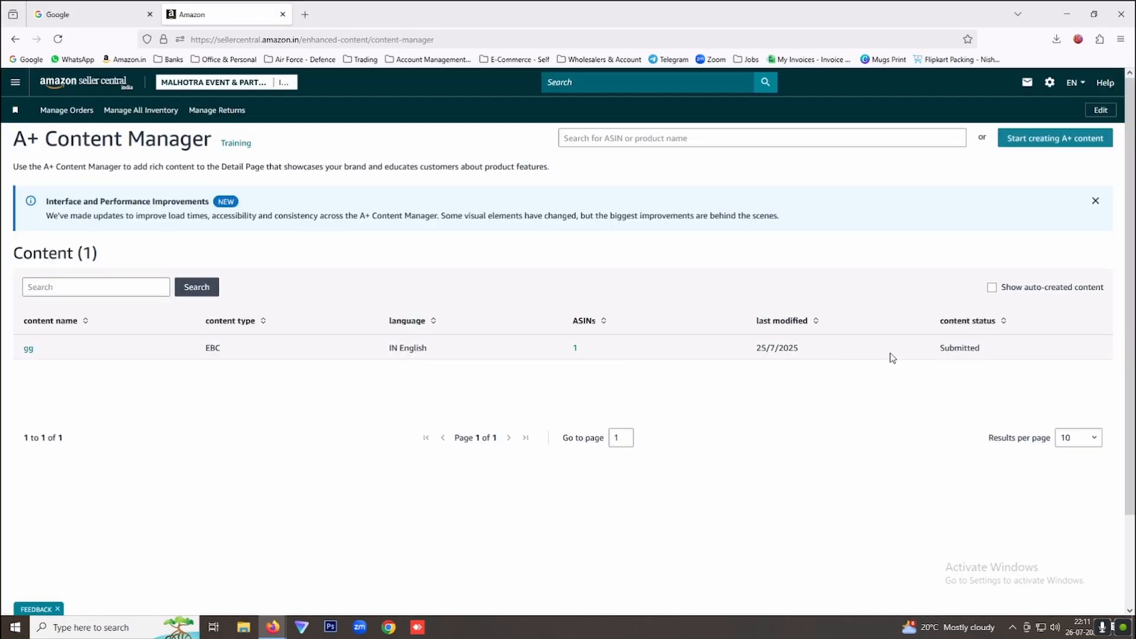
left_click(28, 351)
double_click(657, 211)
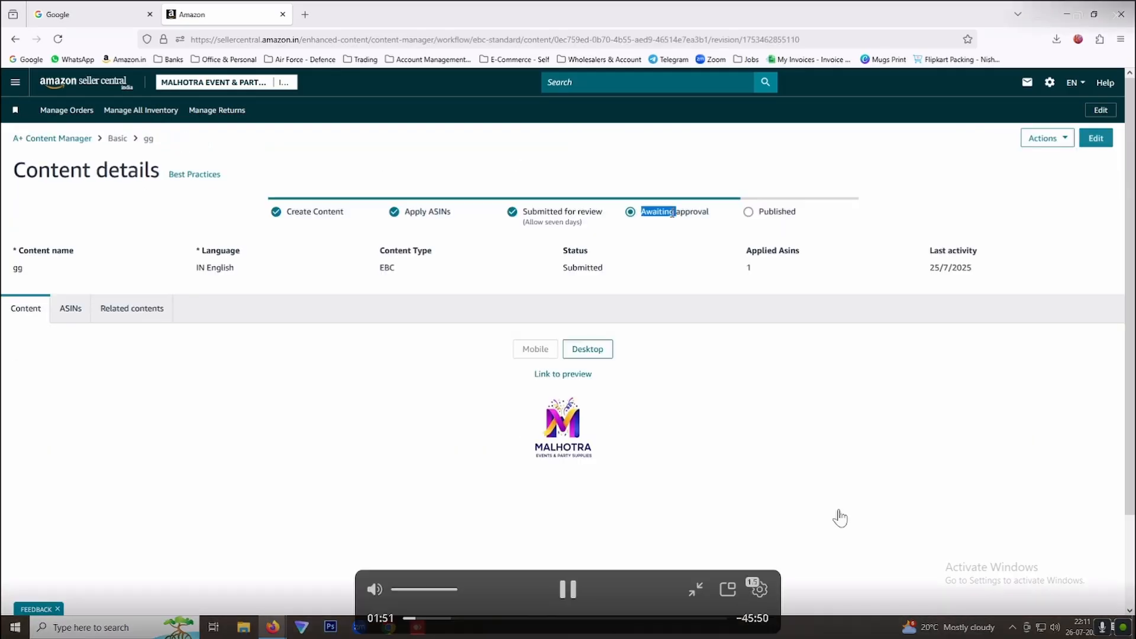
Review the Growth, Reports, Payments, Performance and Services options and open the Imaging services listing.
left_click(18, 82)
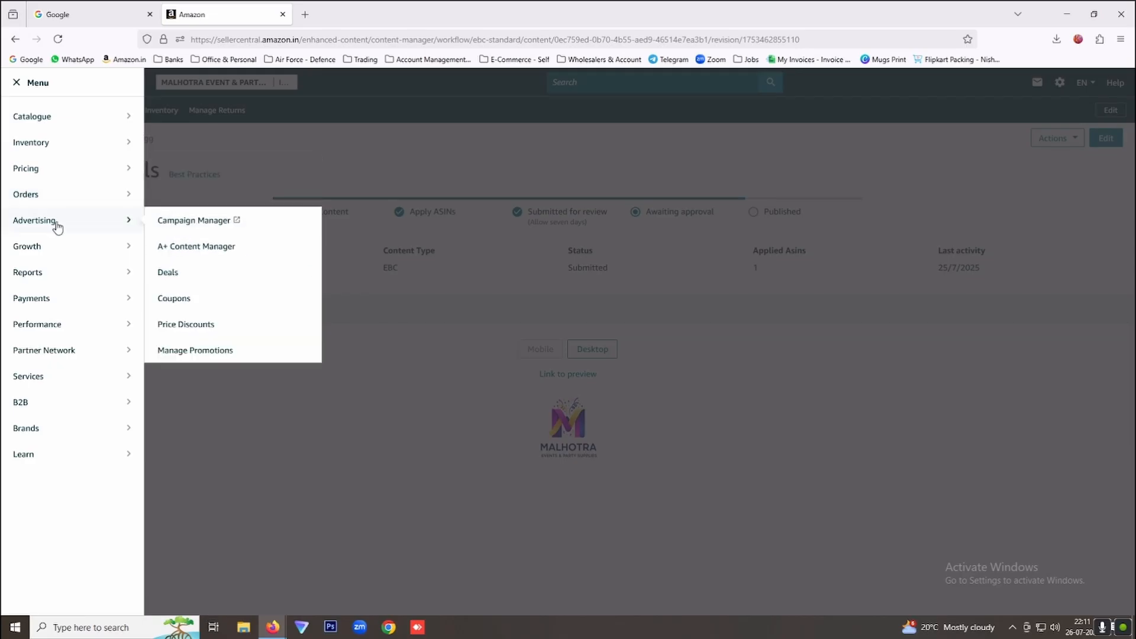
mouse_move(42, 247)
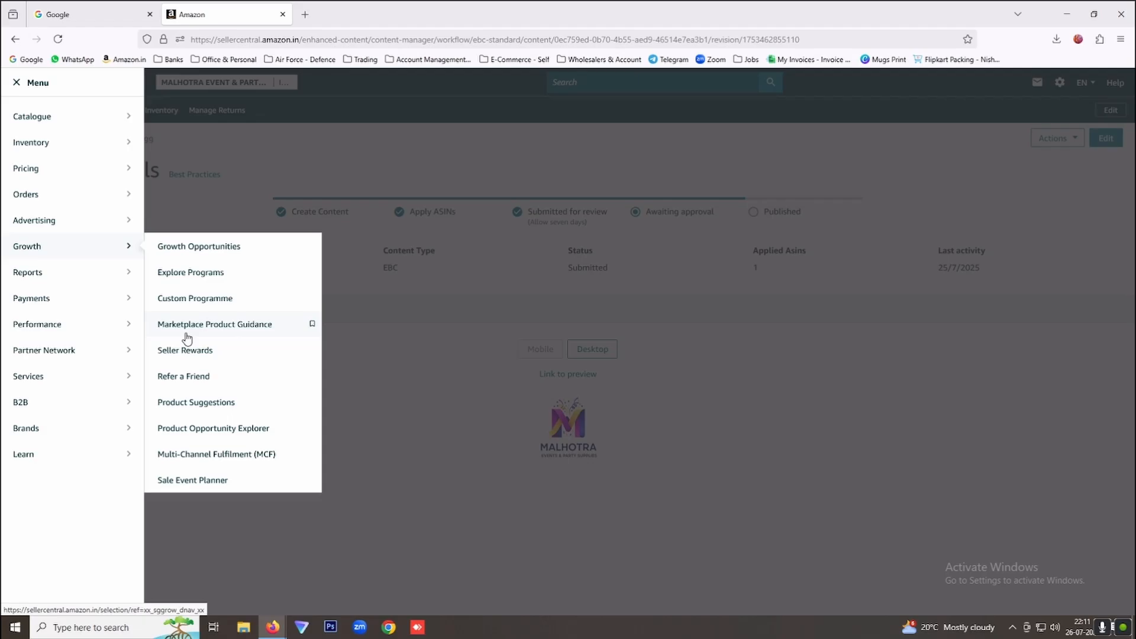
mouse_move(49, 279)
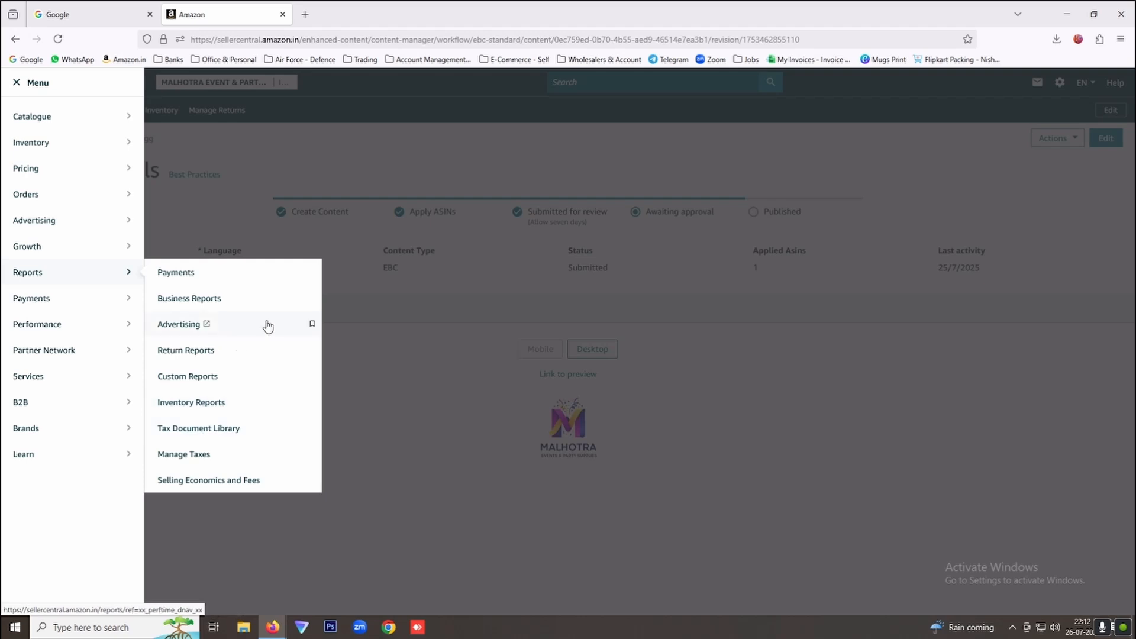
mouse_move(71, 304)
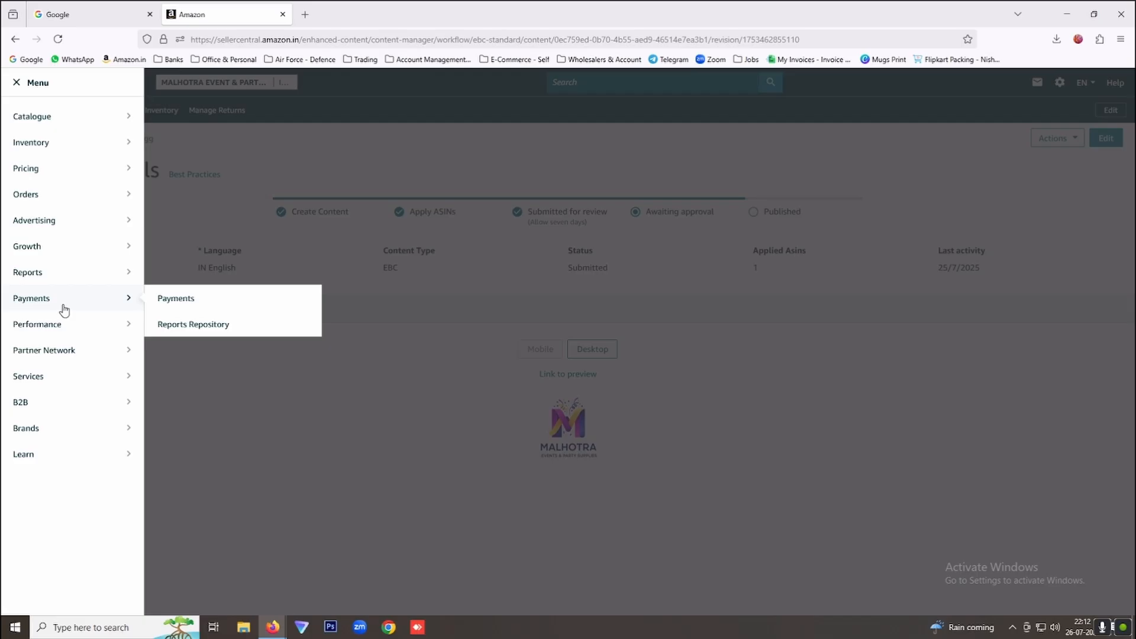
mouse_move(59, 325)
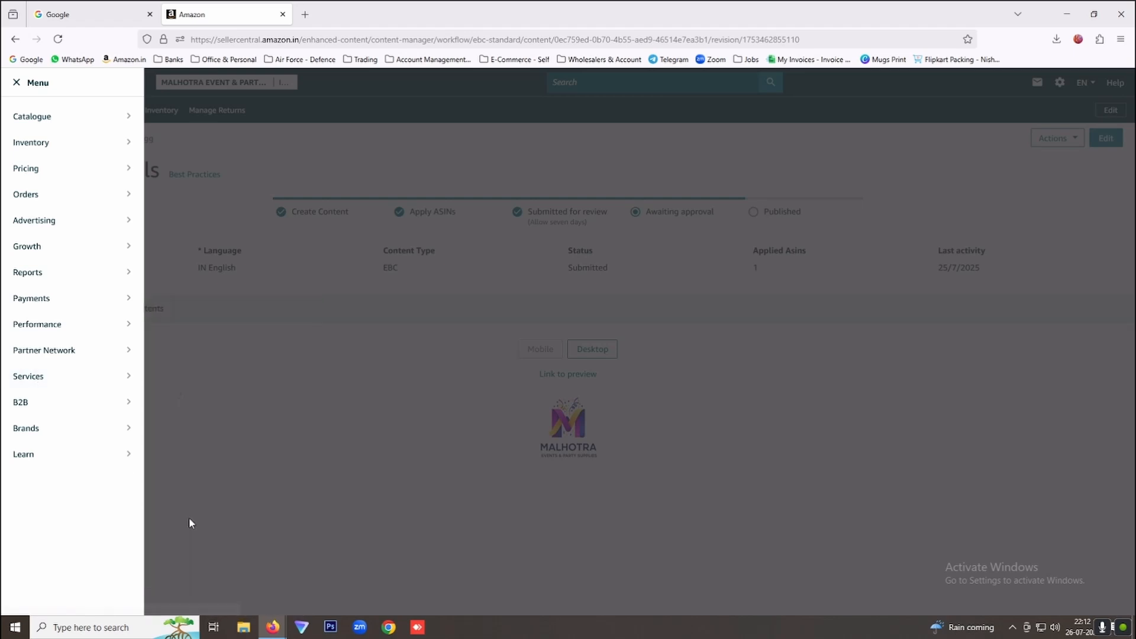
mouse_move(71, 377)
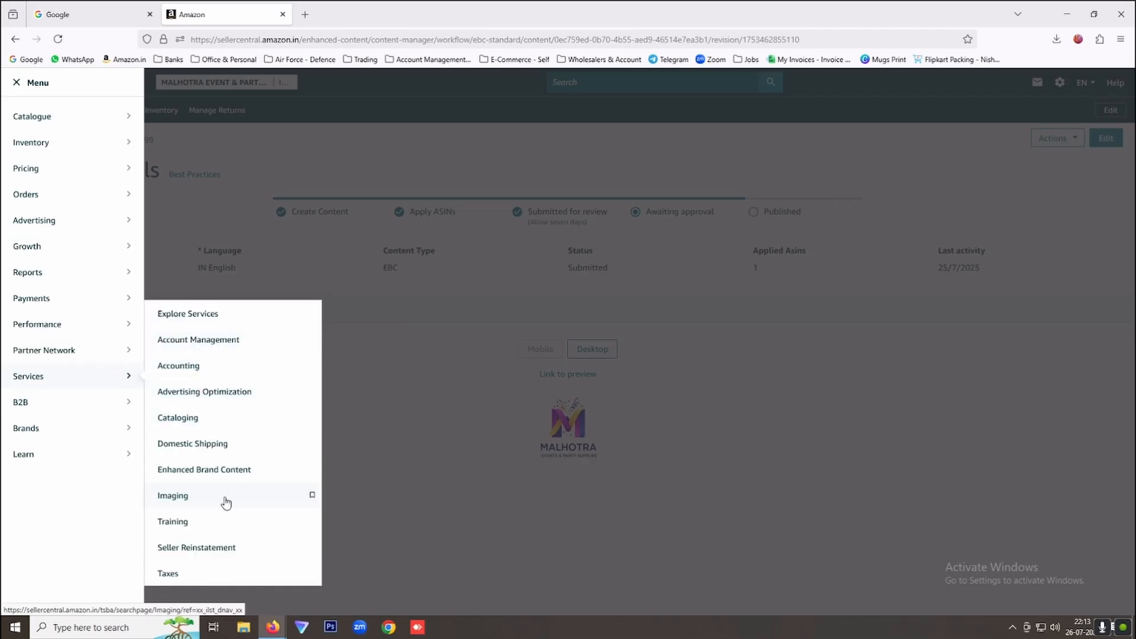
left_click(178, 501)
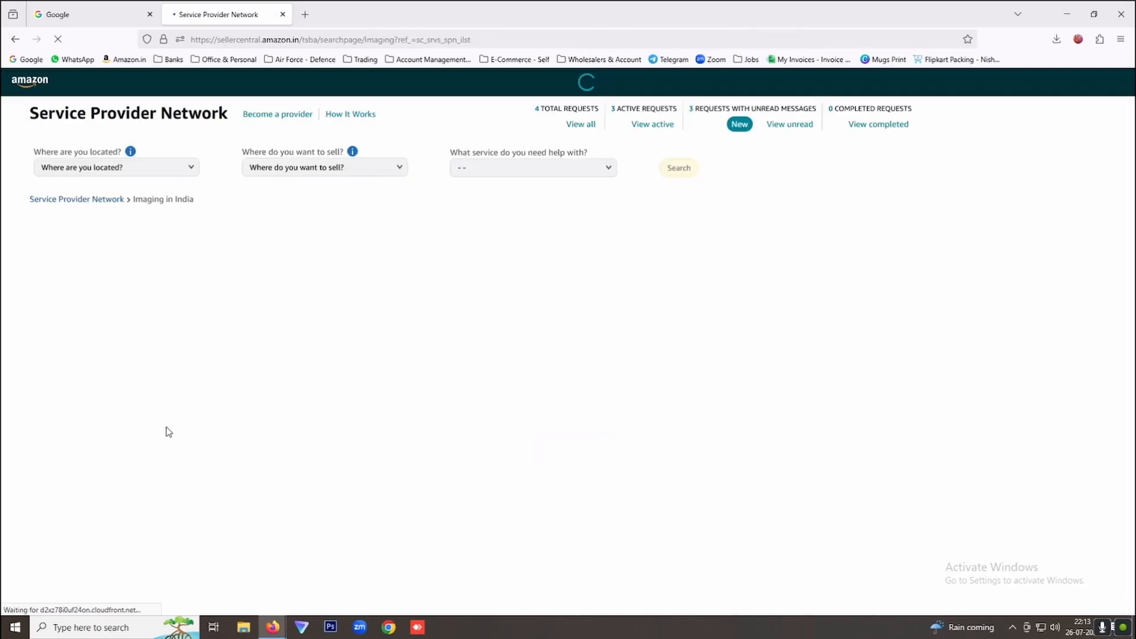
Examine the available choices for seller location, selling destination and required service in the Service Provider Network.
left_click(145, 171)
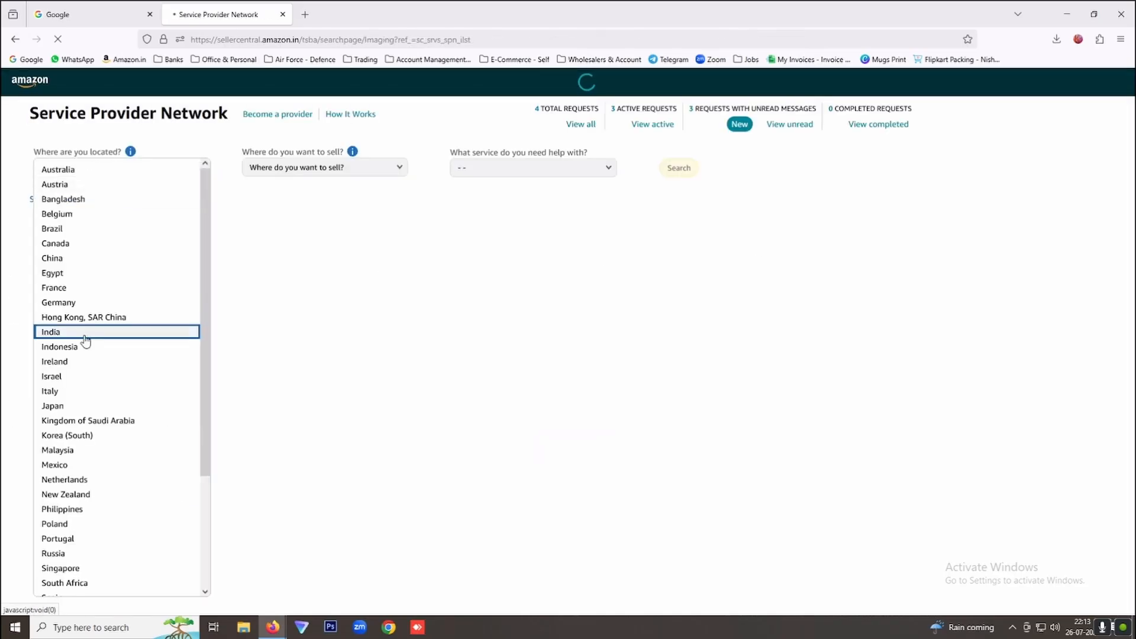
left_click(273, 172)
left_click(273, 173)
left_click(272, 275)
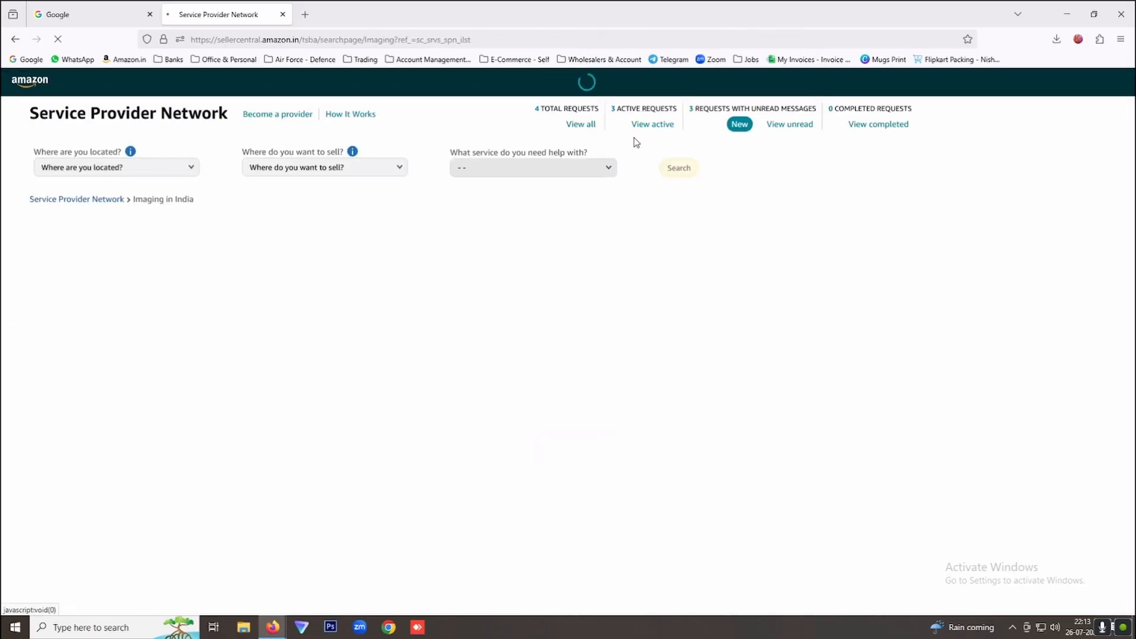
left_click(499, 173)
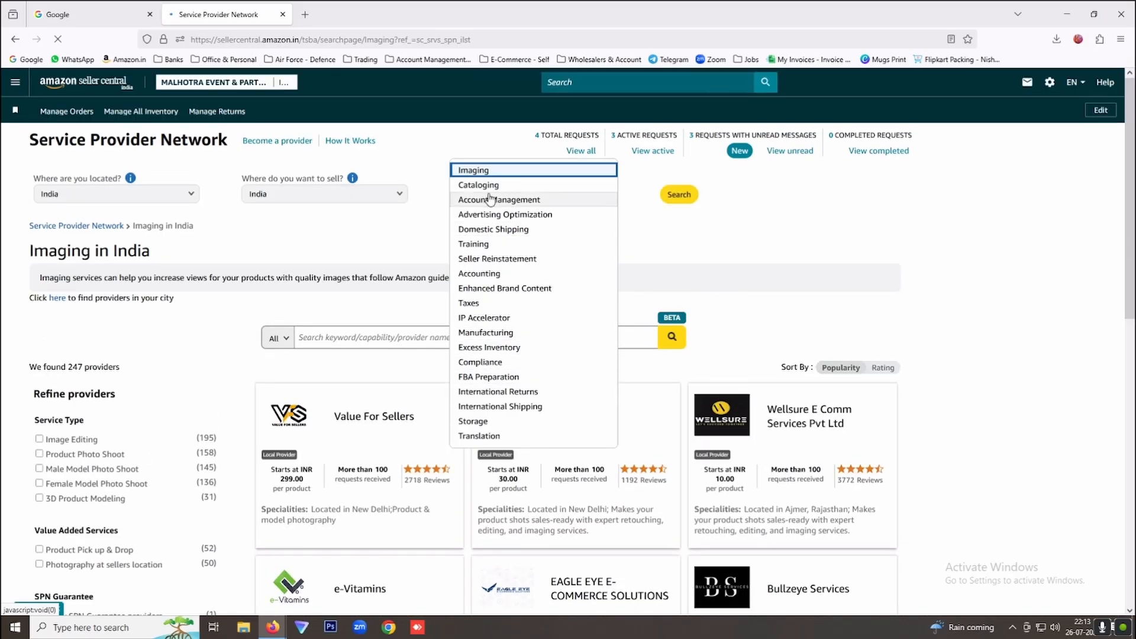
left_click(665, 210)
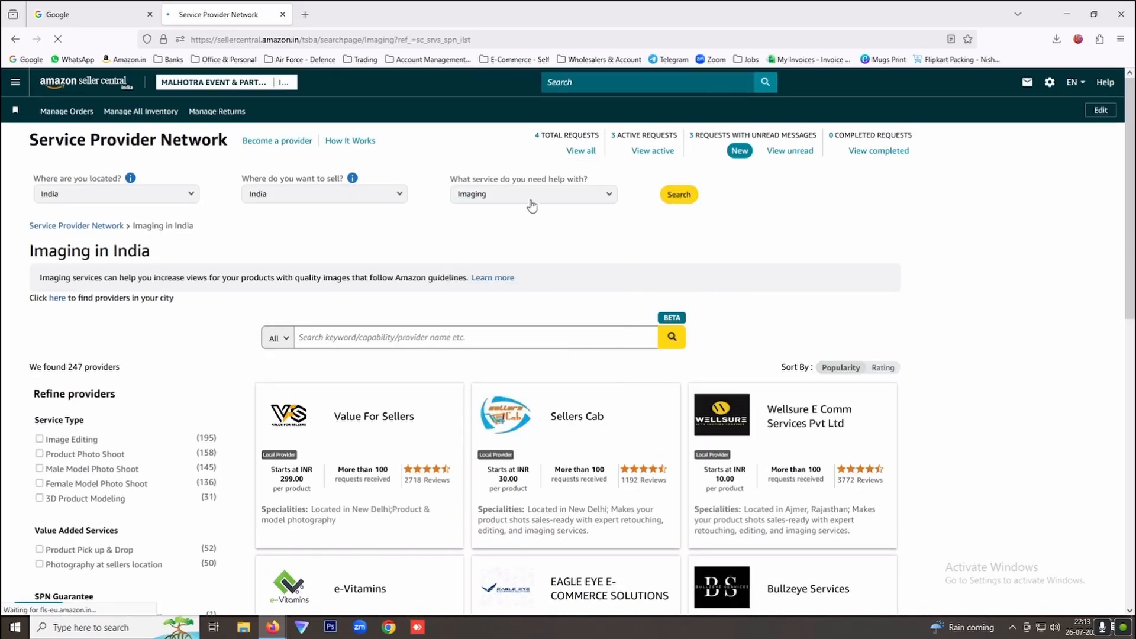
Browse the Imaging providers for India, comparing their starting prices, reviews, specialities and the refinement filters.
scroll(592, 461, "down", 3)
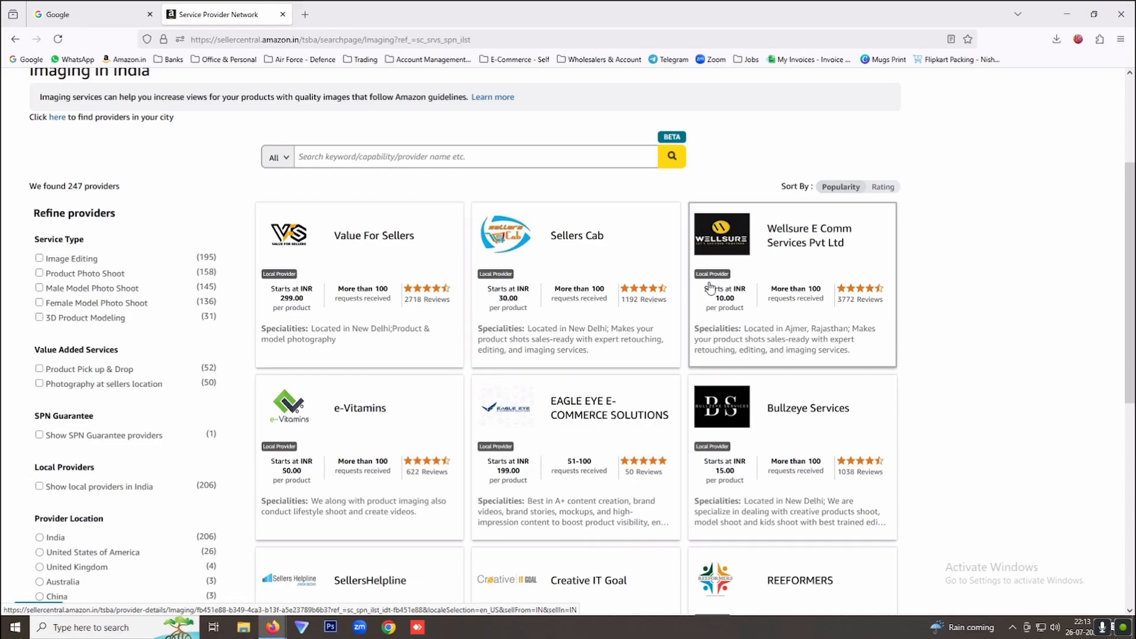
scroll(722, 325, "down", 3)
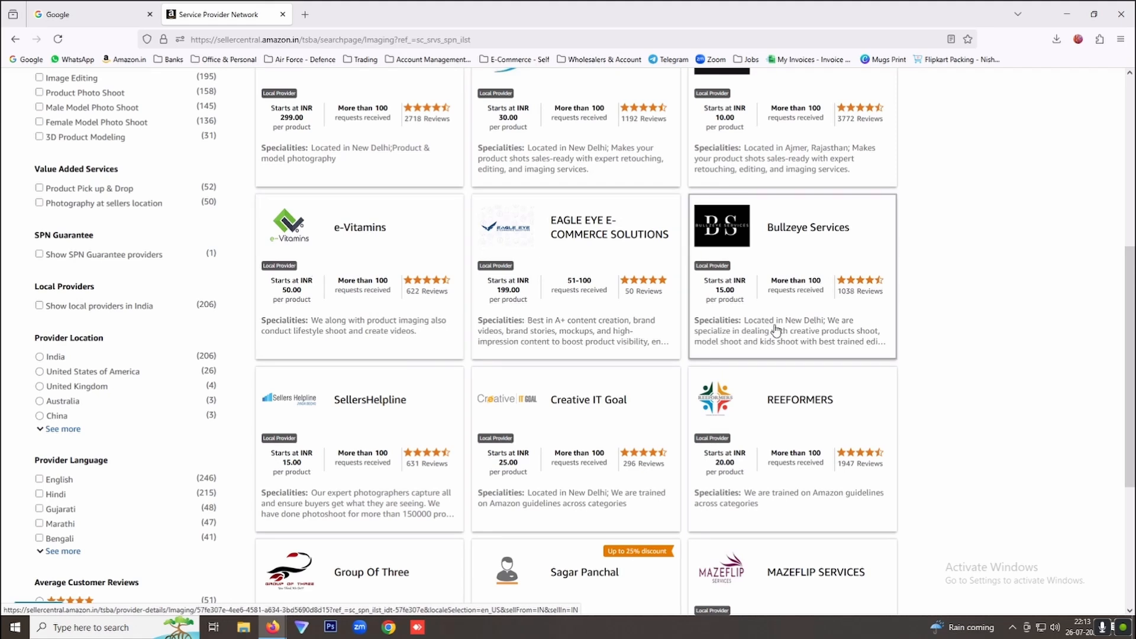
scroll(761, 329, "down", 2)
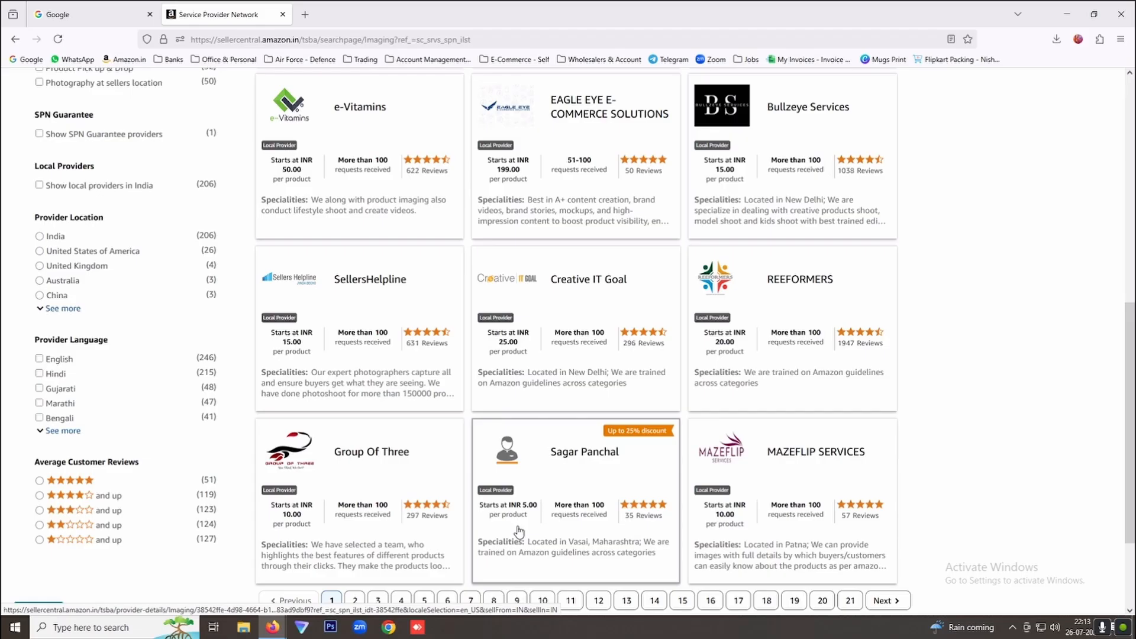
scroll(519, 532, "down", 2)
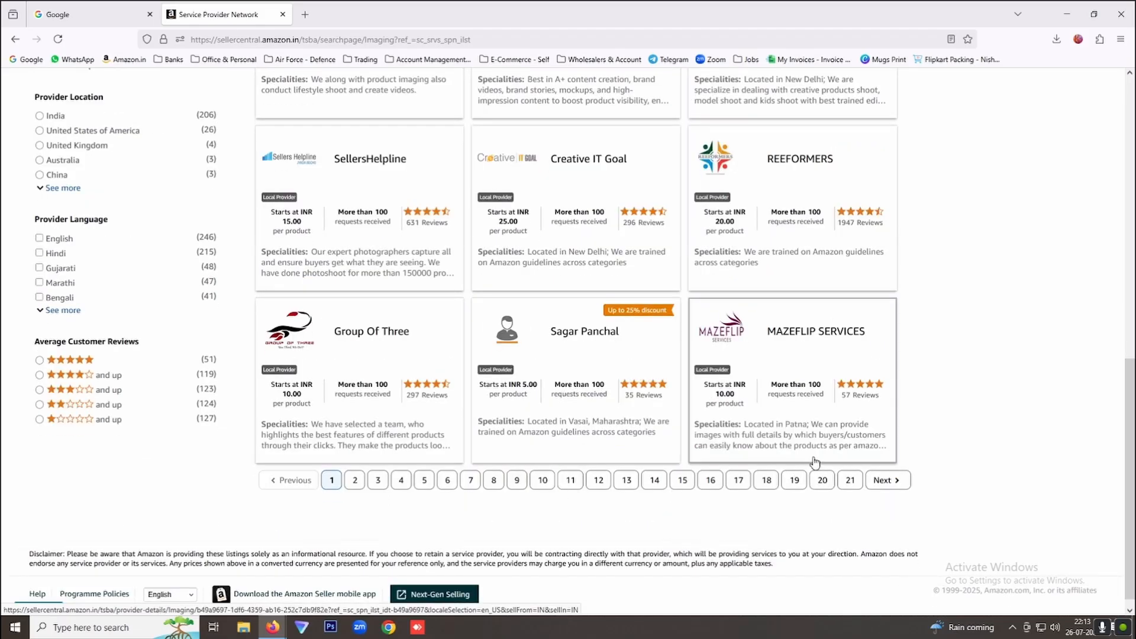
scroll(583, 444, "up", 4)
scroll(583, 444, "up", 5)
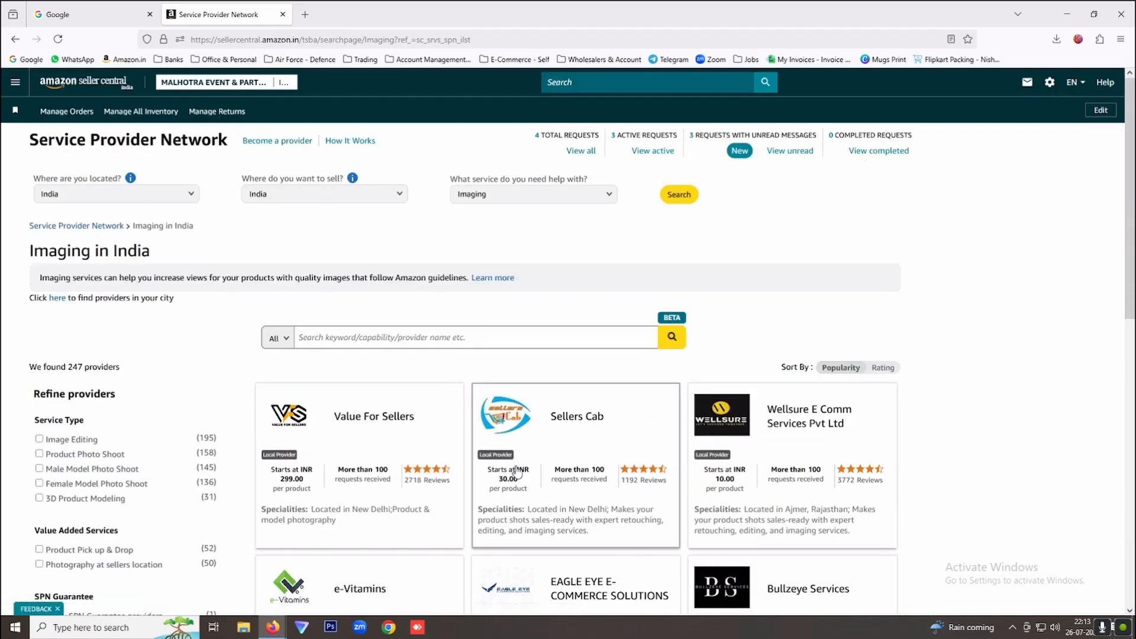
scroll(490, 472, "down", 6)
scroll(508, 469, "down", 3)
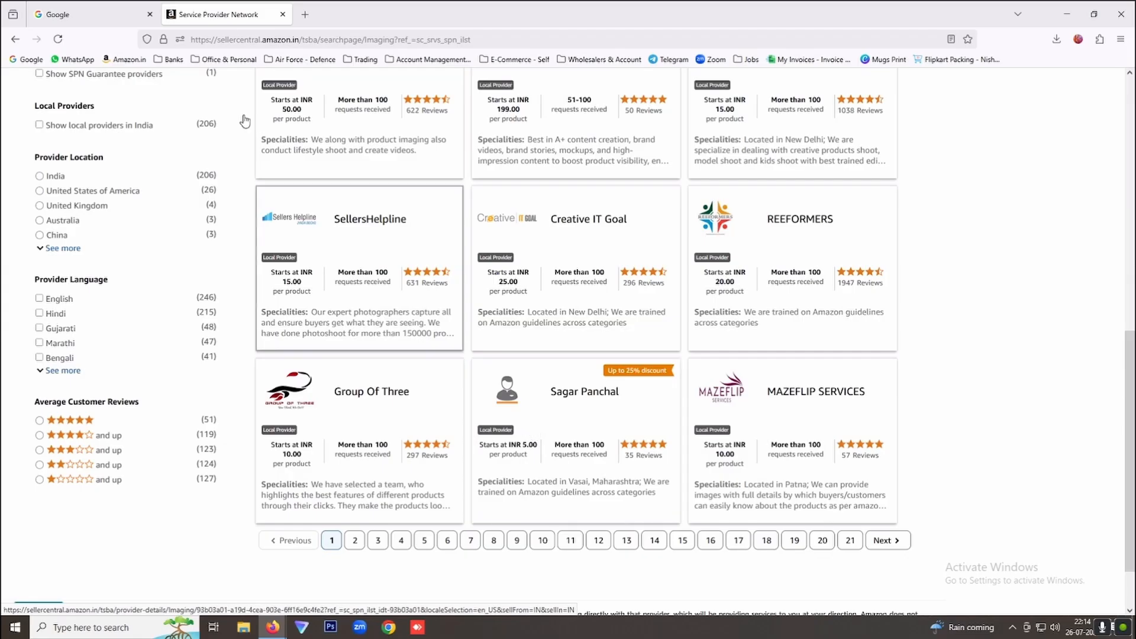
Leave the Service Provider Network and open the product recommendations under Growth Opportunities.
left_click(21, 45)
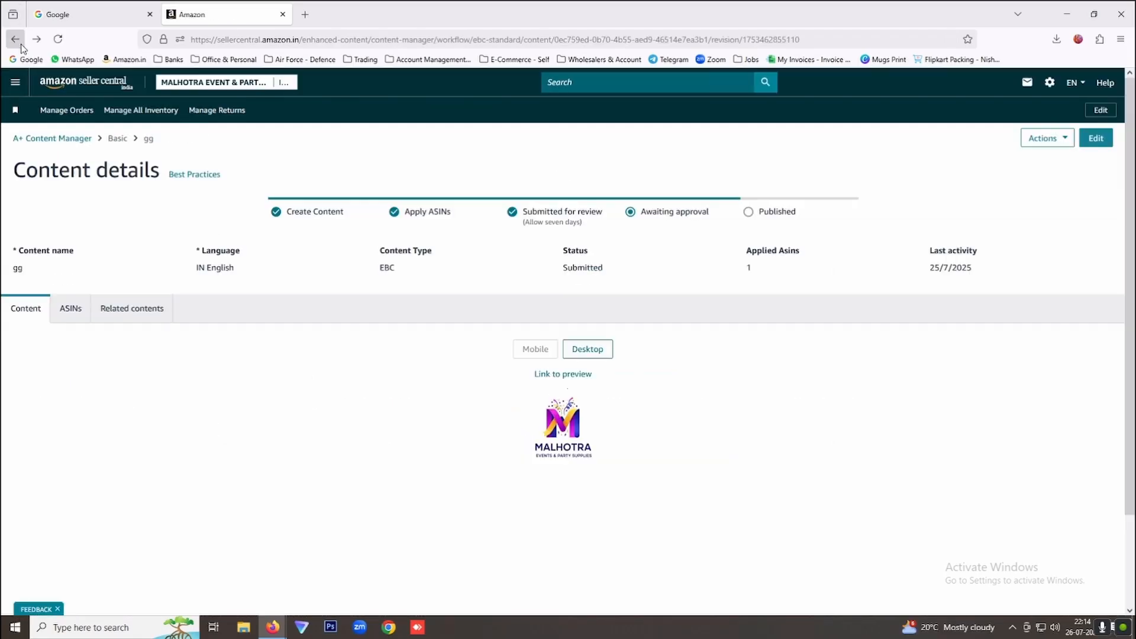
left_click(15, 82)
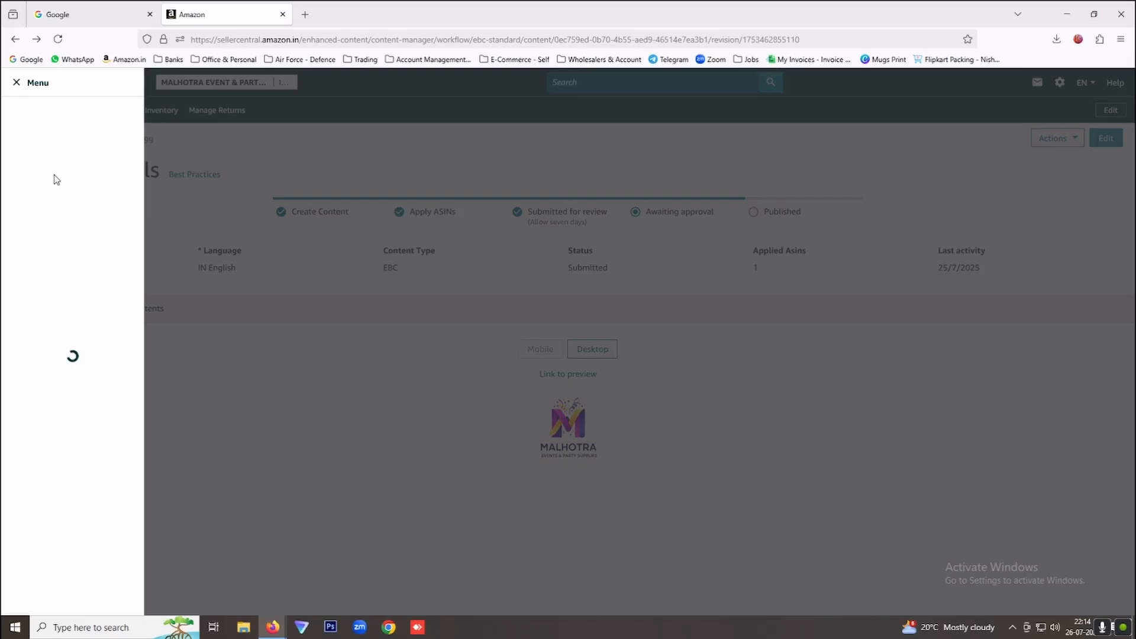
mouse_move(52, 255)
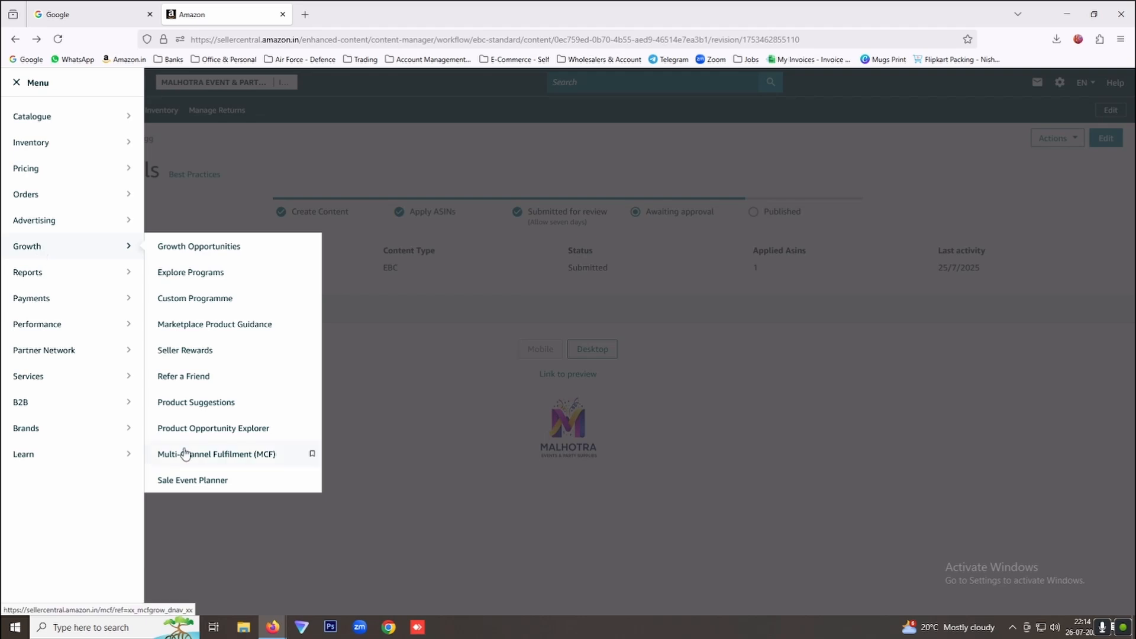
left_click(191, 268)
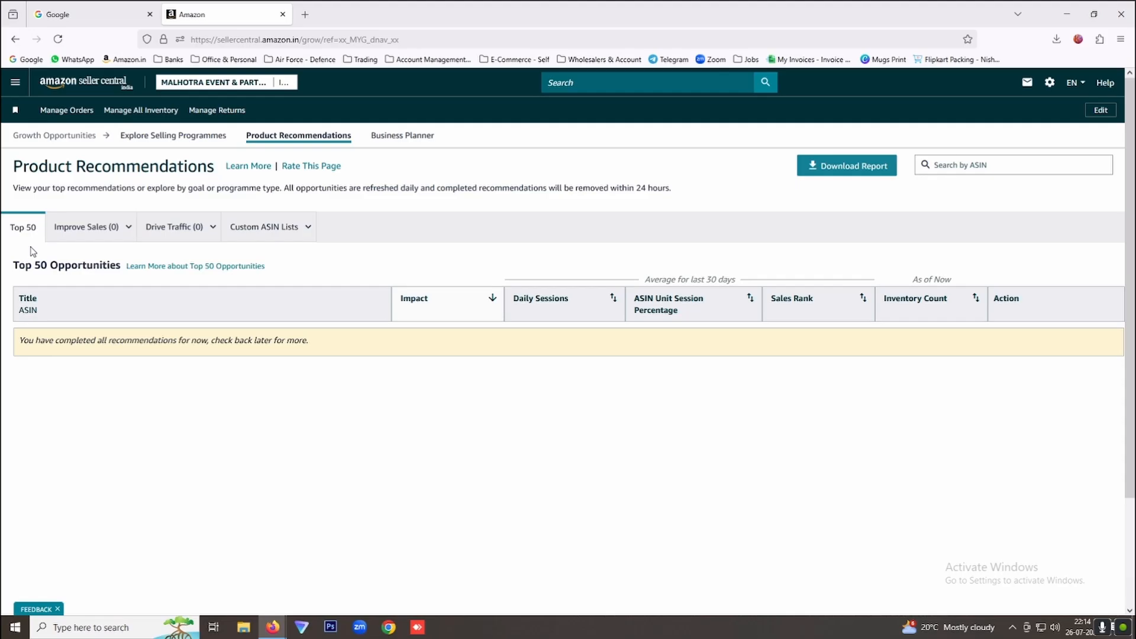
Examine the Improve Sales and Drive Traffic recommendation categories and the recommendation message for the account's products.
left_click(76, 232)
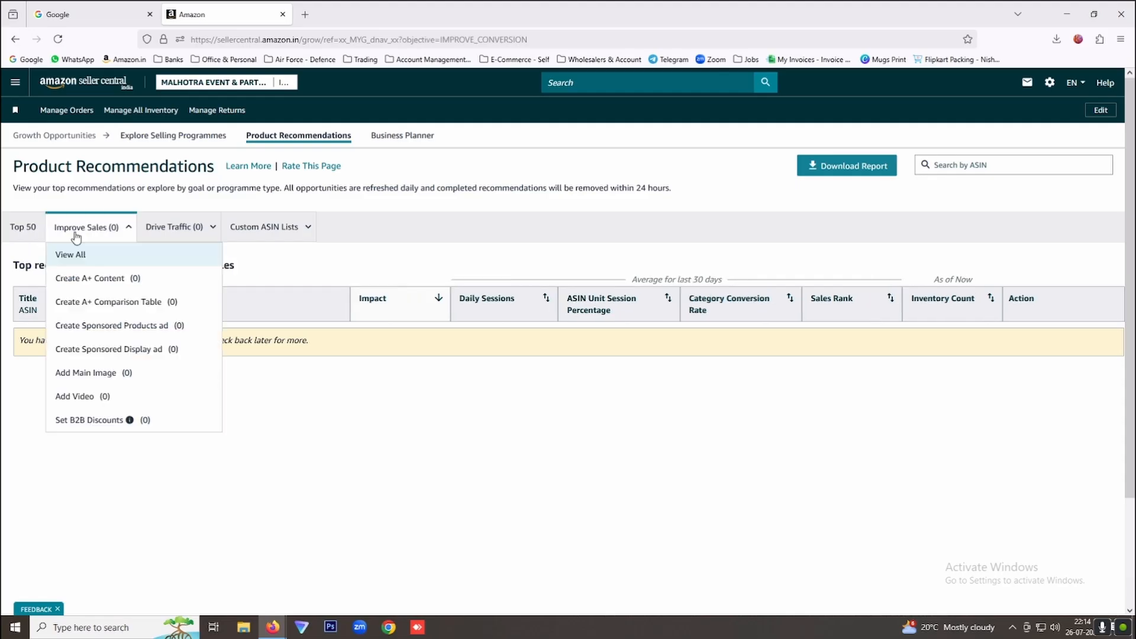
left_click(155, 232)
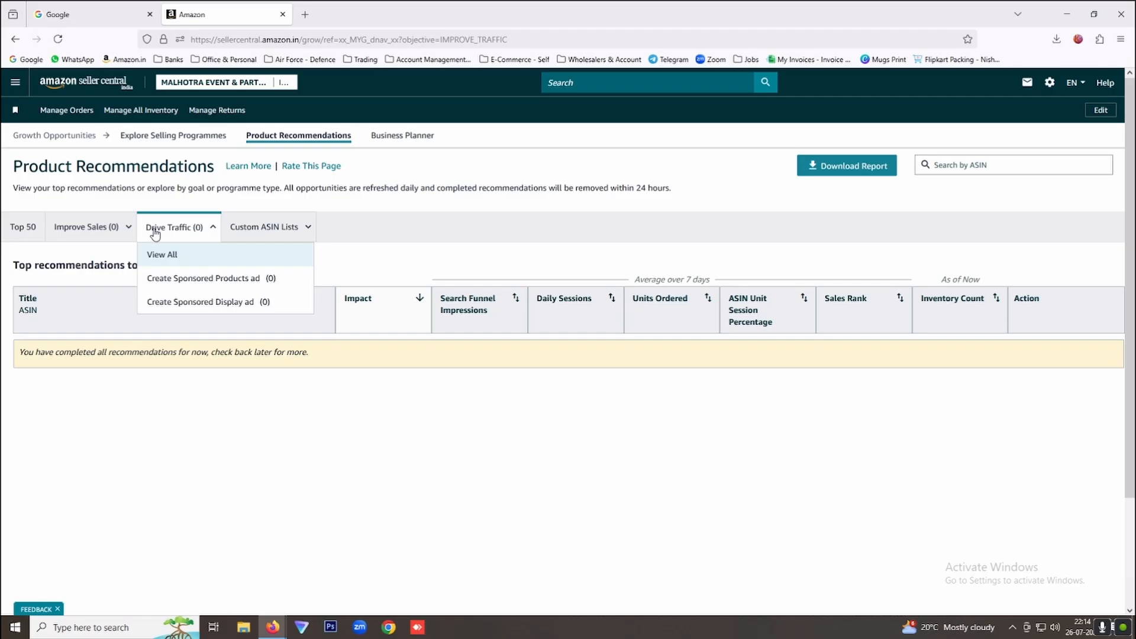
left_click(227, 227)
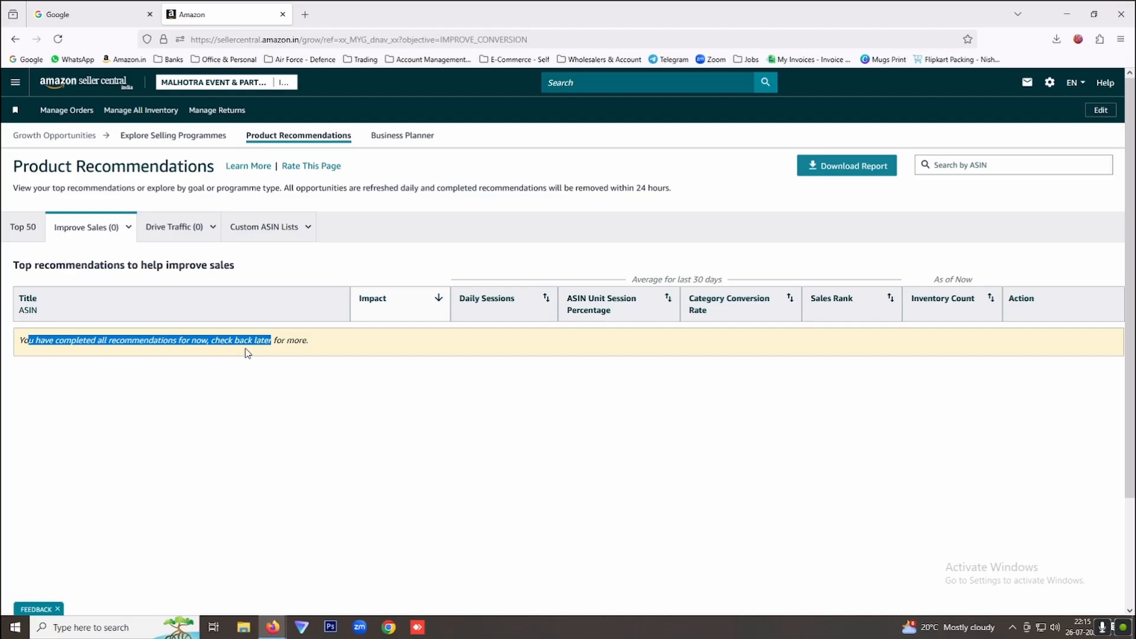
triple_click(143, 339)
left_click(172, 228)
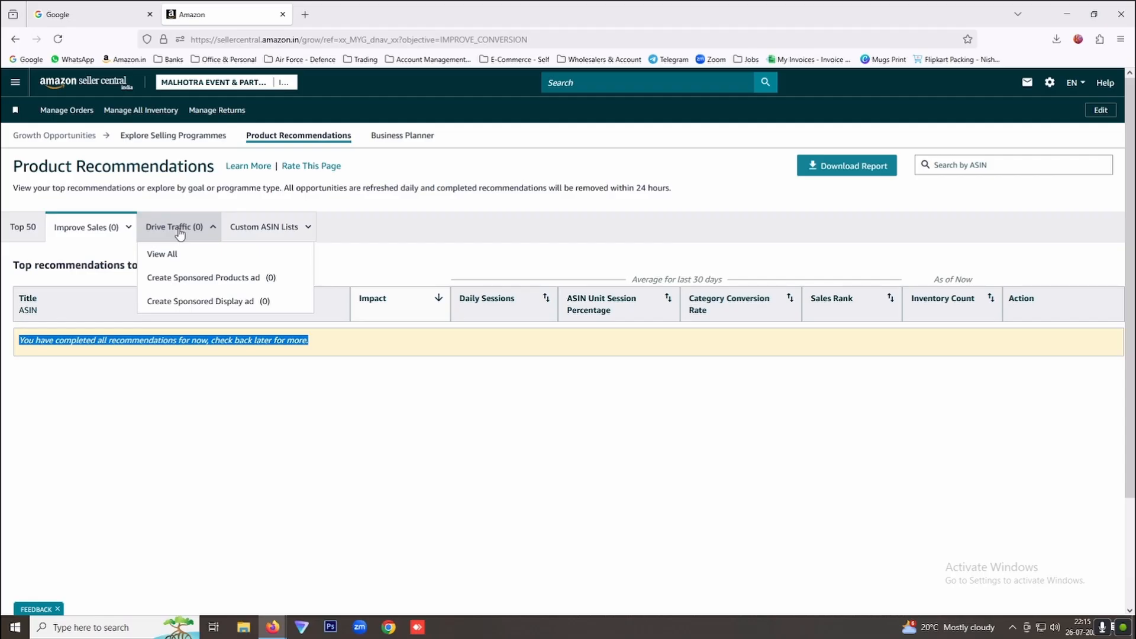
Show the Top 50 product recommendations and examine the Sales Rank and Inventory Count columns.
left_click(180, 234)
left_click(79, 235)
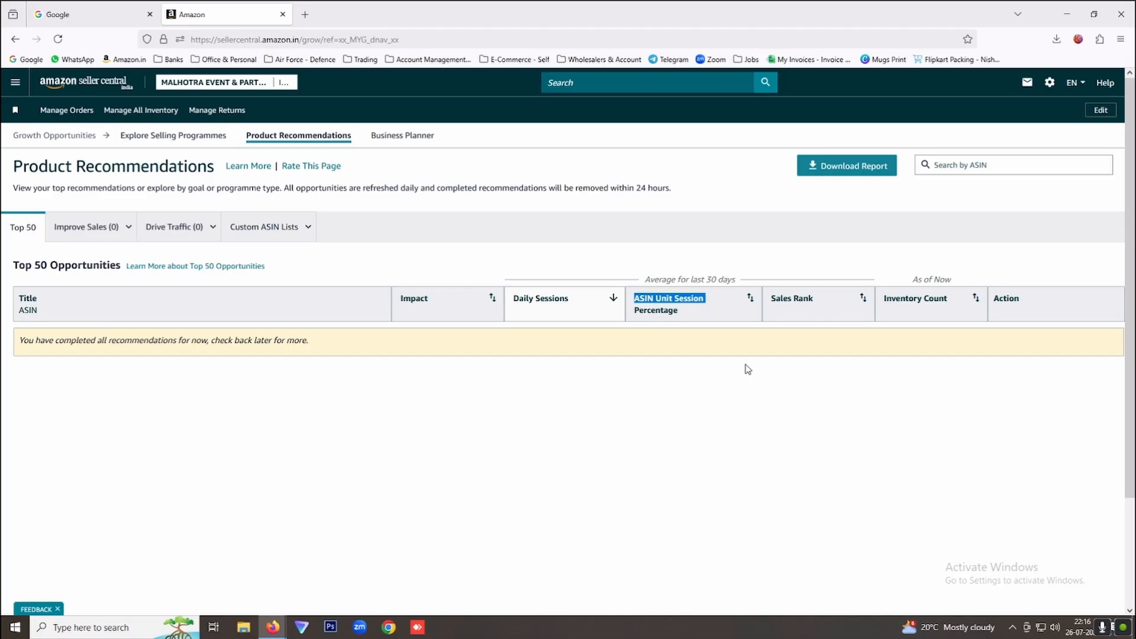
mouse_move(777, 302)
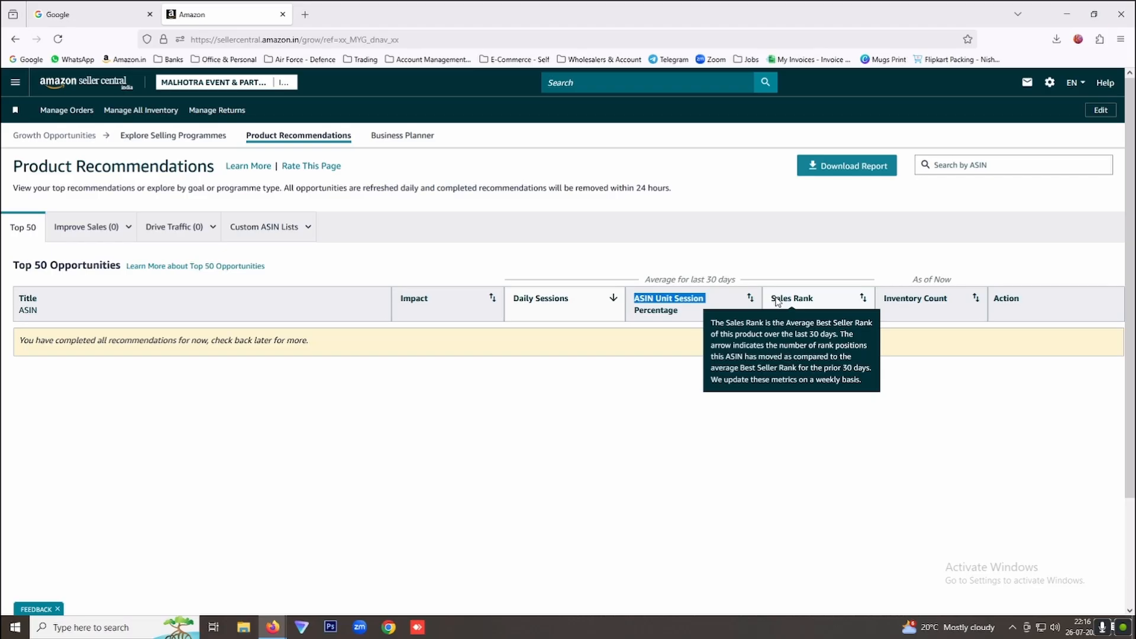
left_click_drag(893, 299, 933, 299)
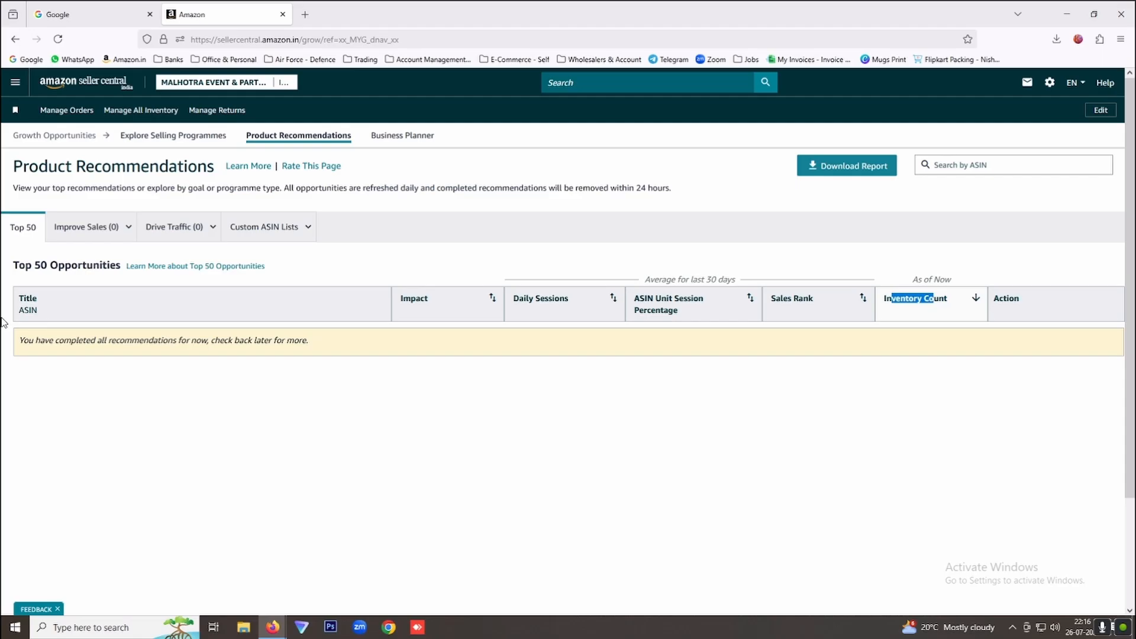
Look over the Growth and Advertising options and open the Explore Selling Programmes page.
left_click(15, 82)
mouse_move(71, 246)
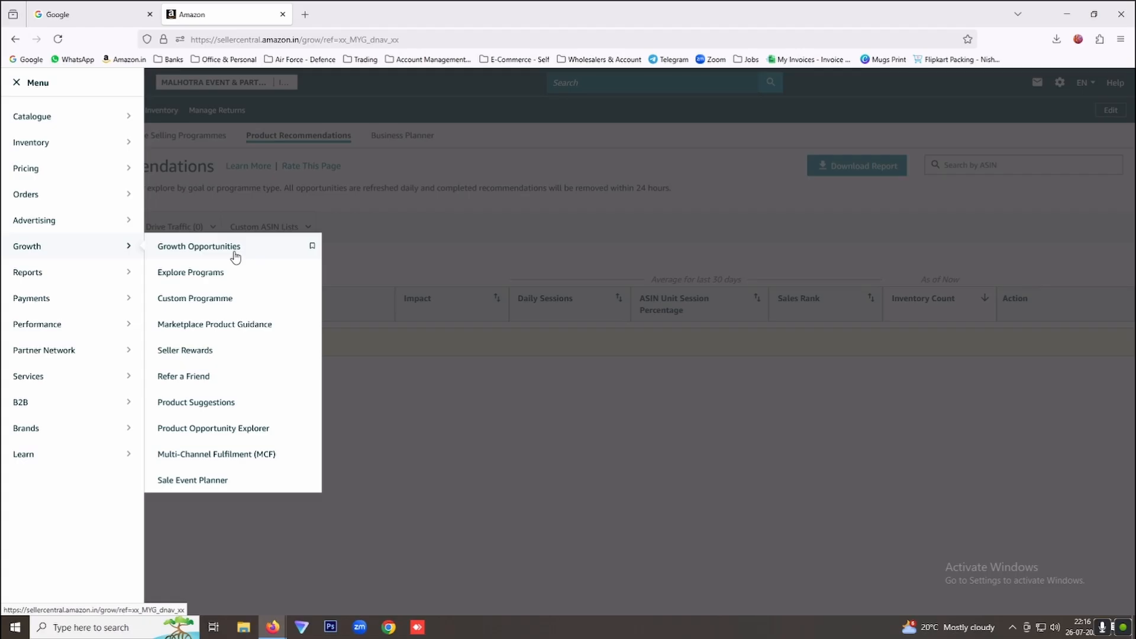
mouse_move(41, 221)
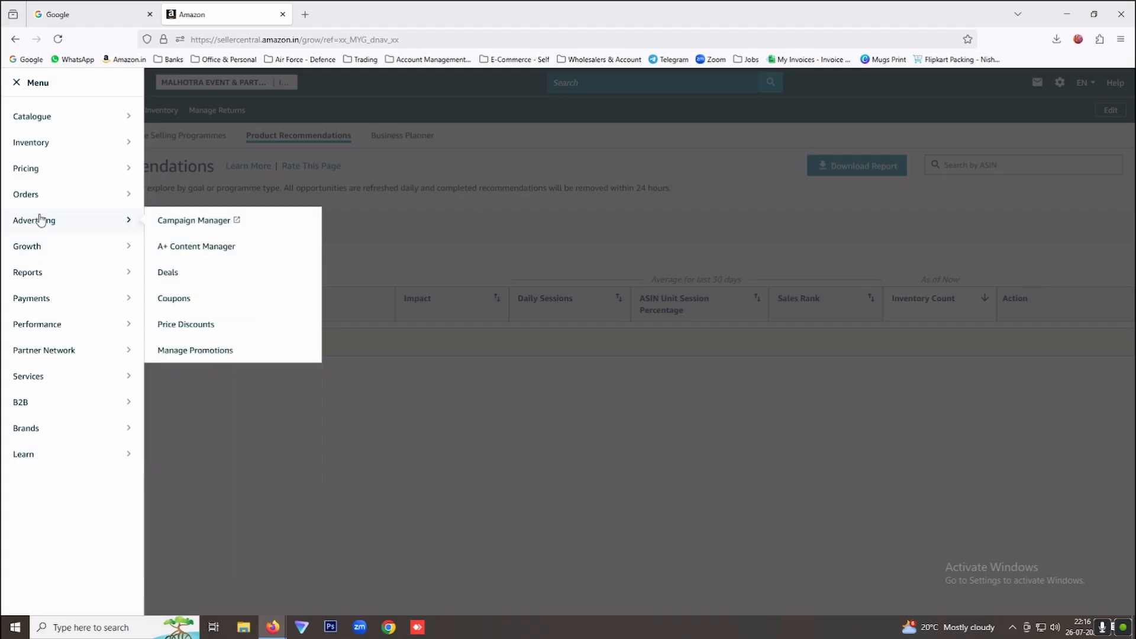
left_click(211, 338)
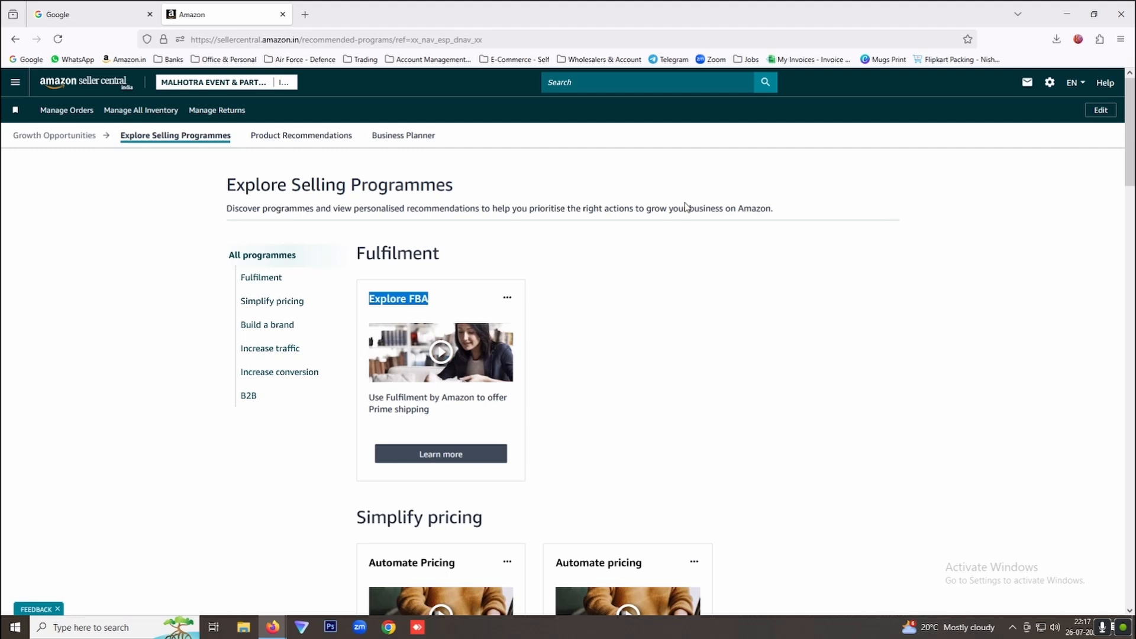
Examine the Increase conversion programmes, including Subscribe & Save and Run more Lightning Deals.
scroll(685, 206, "down", 8)
triple_click(804, 286)
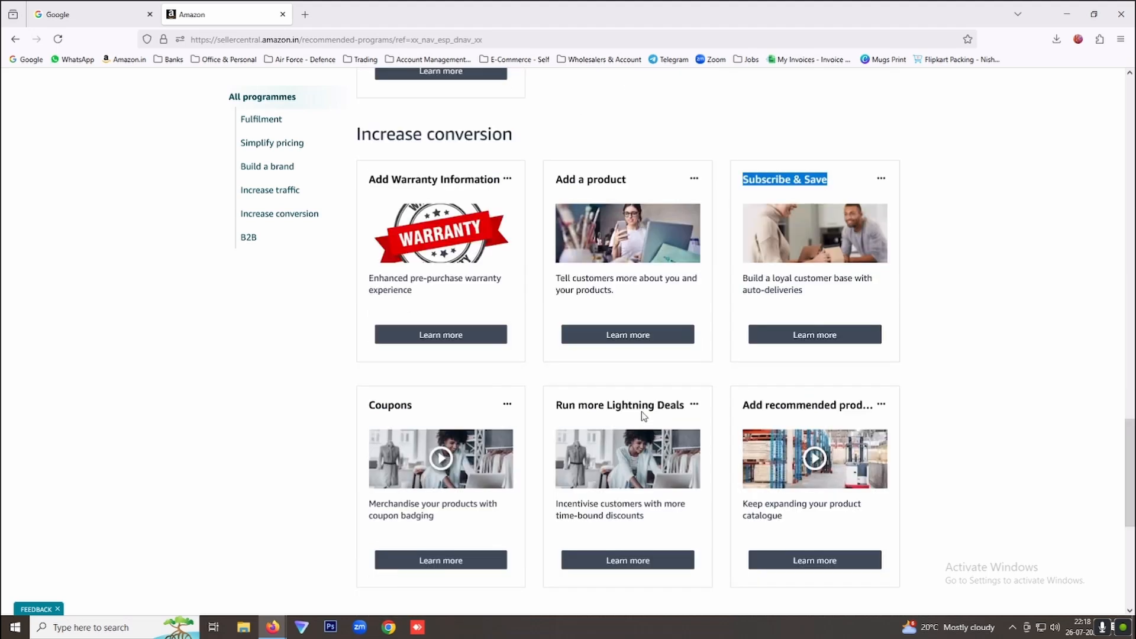
triple_click(640, 405)
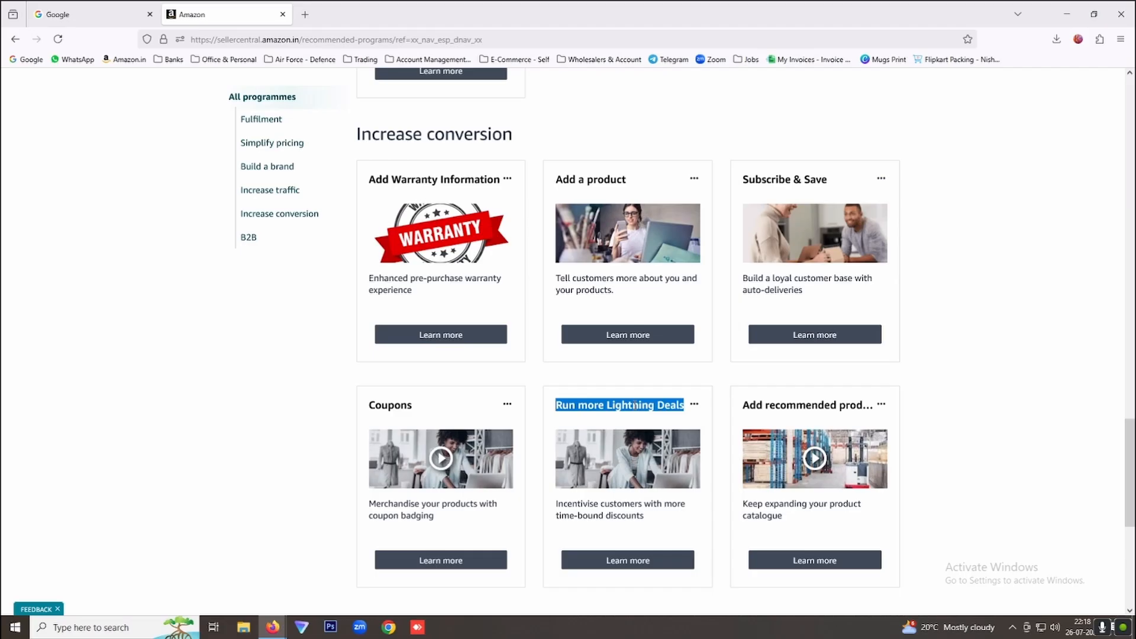
Open the details of the Build your Store programme, read about Brand Stores and return to the programme list.
scroll(459, 421, "up", 5)
left_click(435, 432)
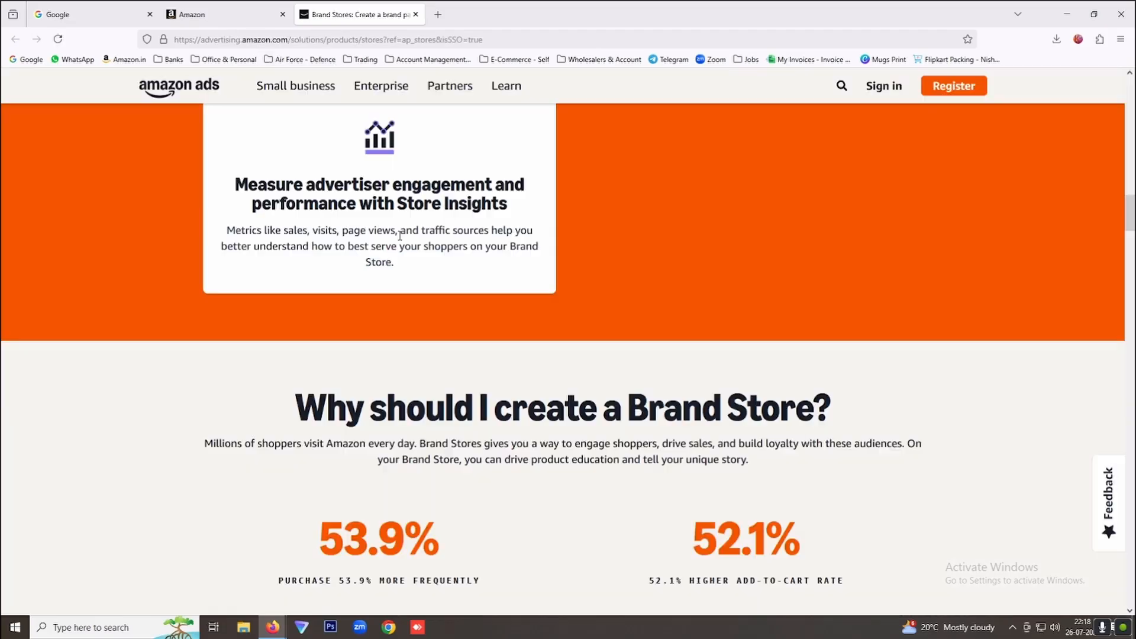
scroll(401, 236, "down", 3)
key("ctrl+w")
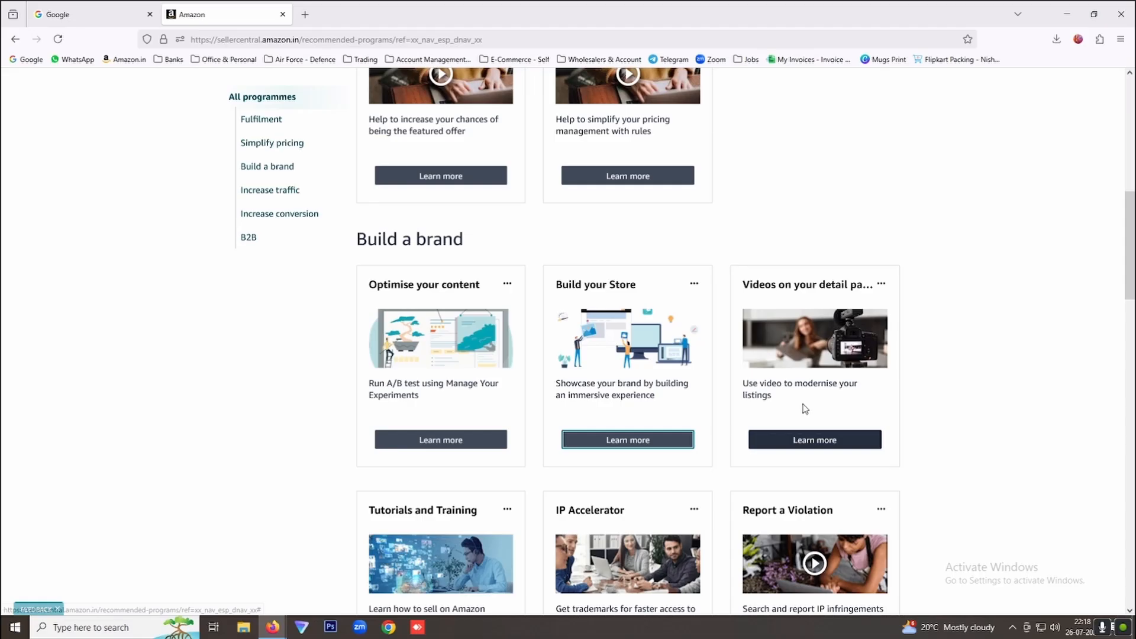
Open the Subscribe & Save product management page and activate its product search field.
left_click(101, 328)
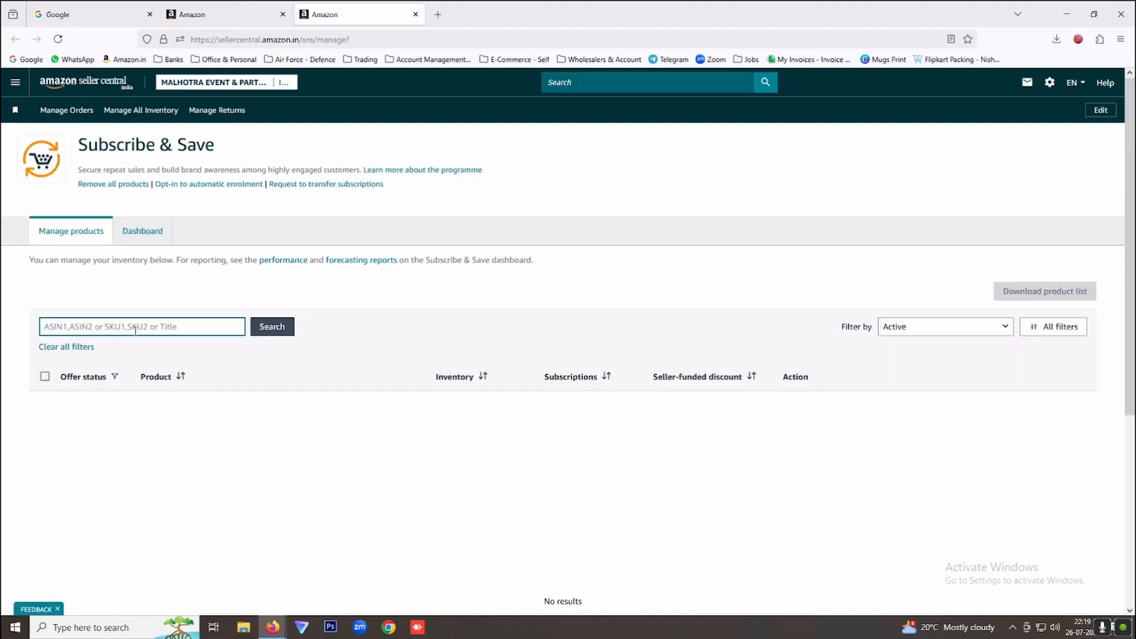